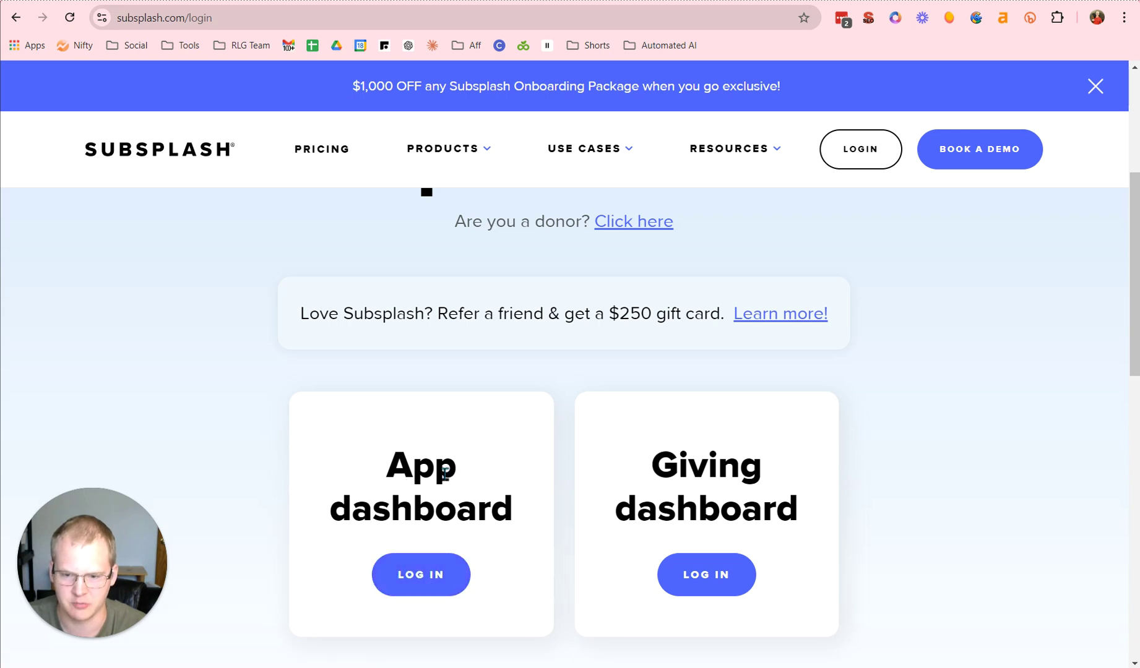
- Log in to the App dashboard from the subsplash.com login page
click(408, 573)
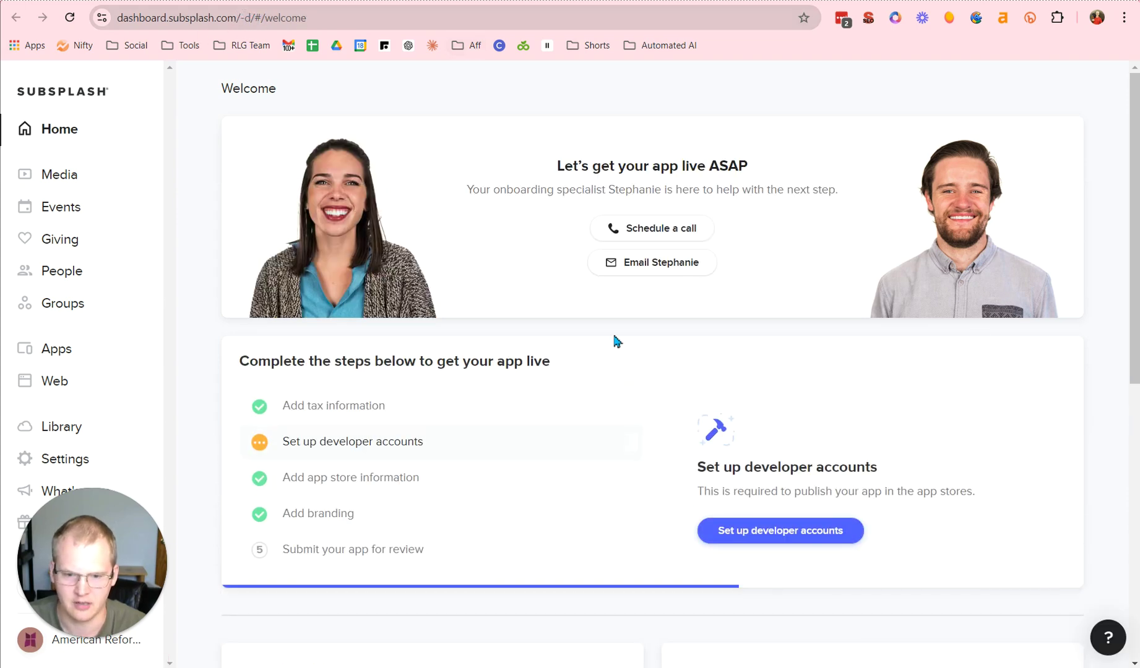
- Expand the 'Add app store information' setup step and go to its App Store Info settings
drag(168, 571, 1041, 593)
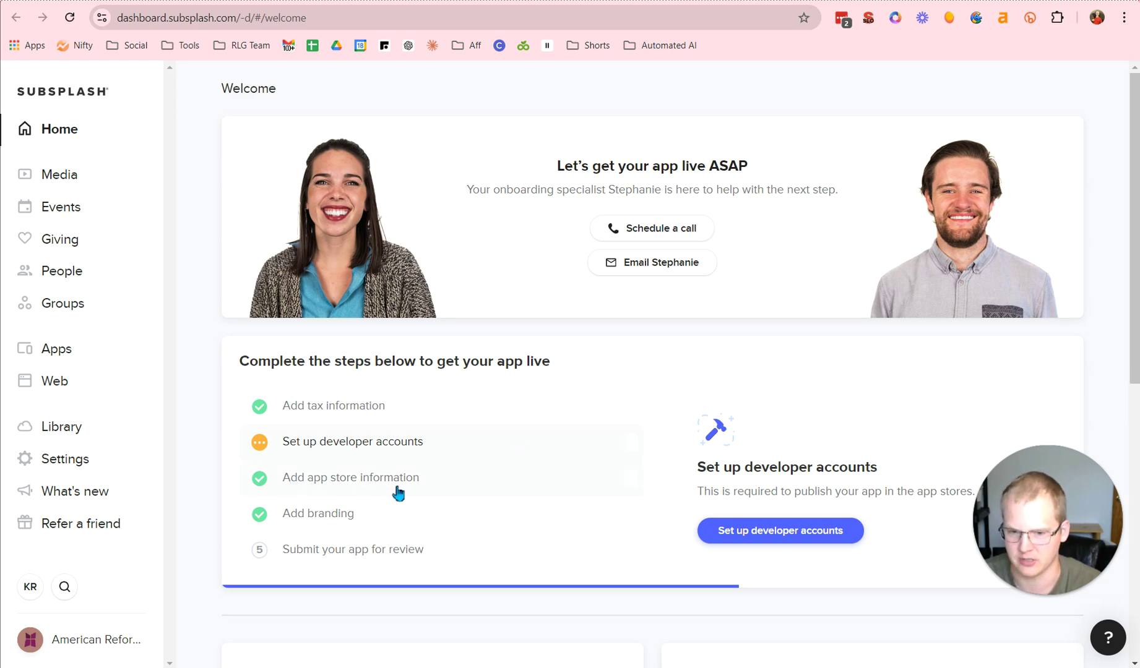
click(362, 489)
scroll(561, 442, down, 1)
scroll(570, 437, down, 9)
scroll(582, 434, up, 6)
scroll(557, 439, up, 4)
click(812, 543)
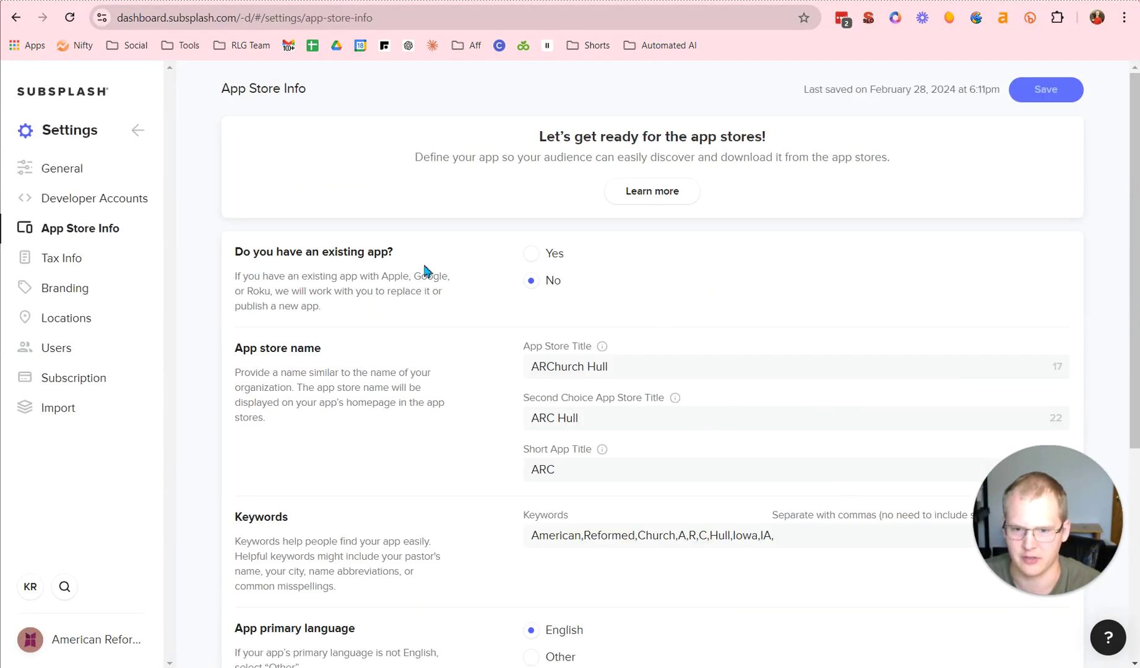
scroll(412, 405, down, 1)
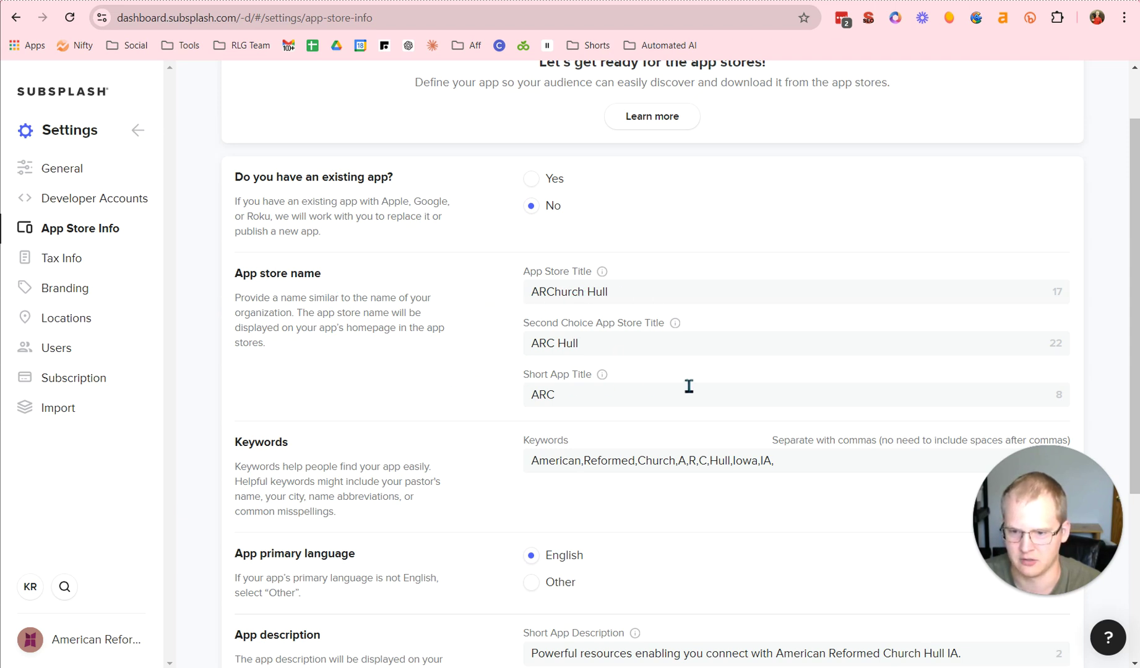
scroll(403, 401, down, 2)
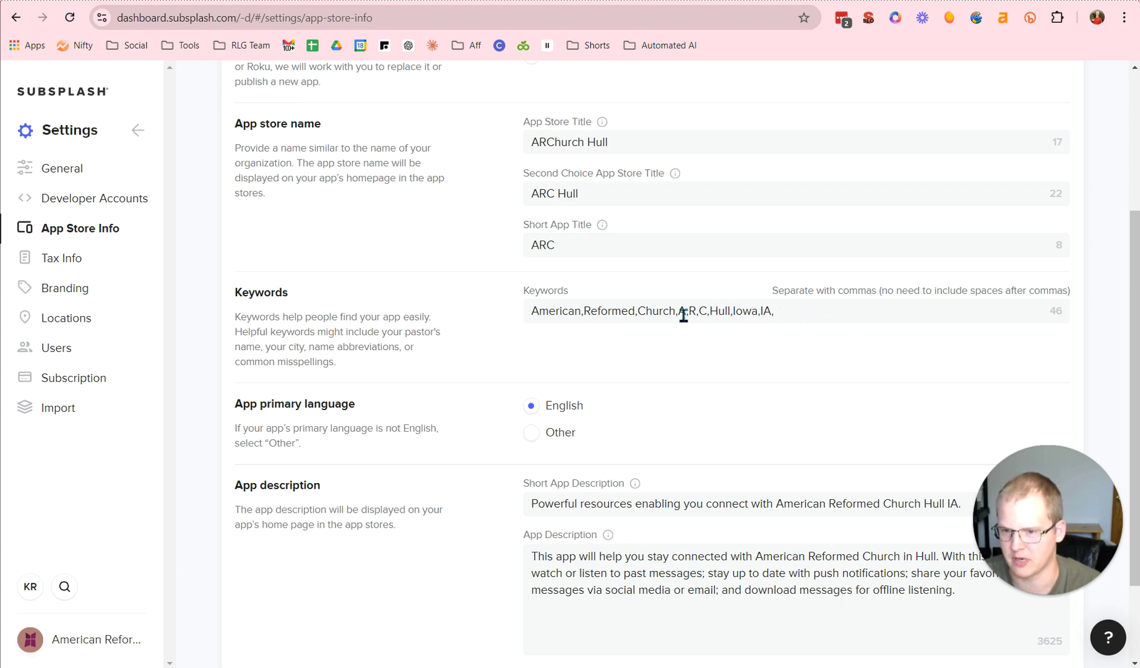
scroll(780, 328, down, 1)
scroll(781, 330, down, 1)
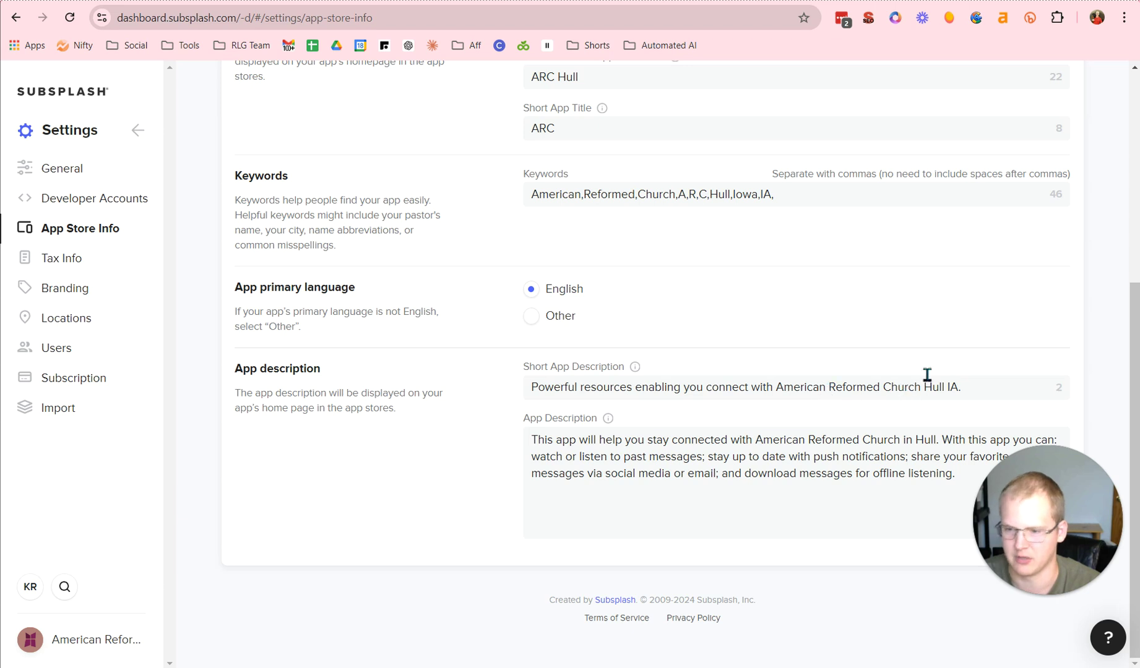
drag(1081, 539, 1067, 575)
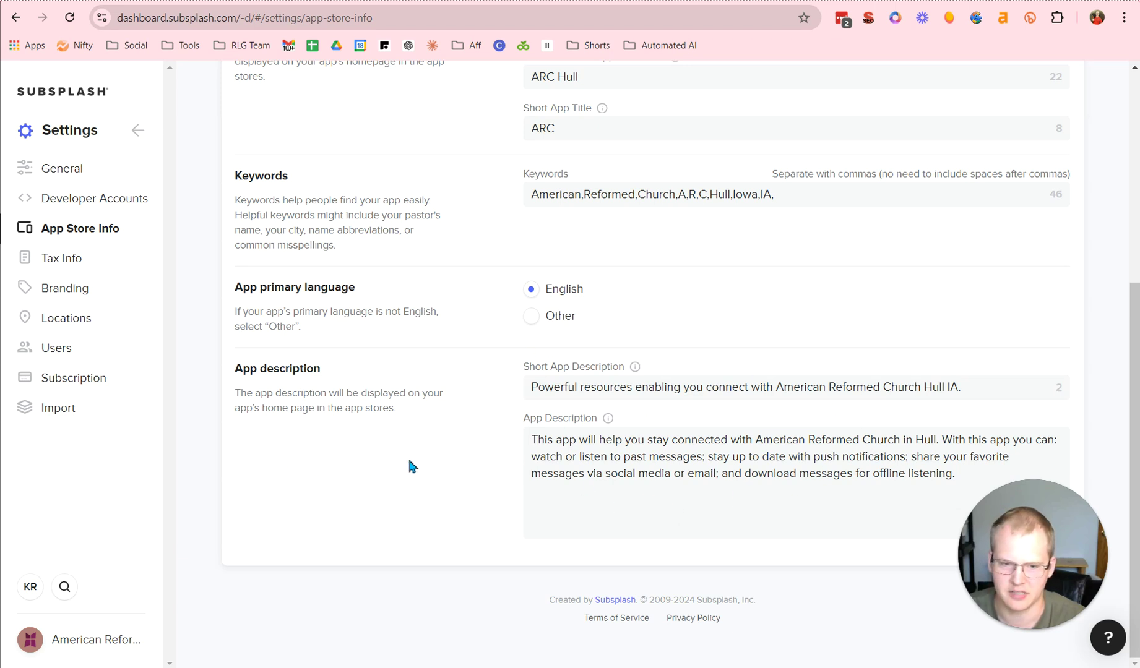
- In Branding settings, bring up the colour picker for the app icon Background
click(77, 294)
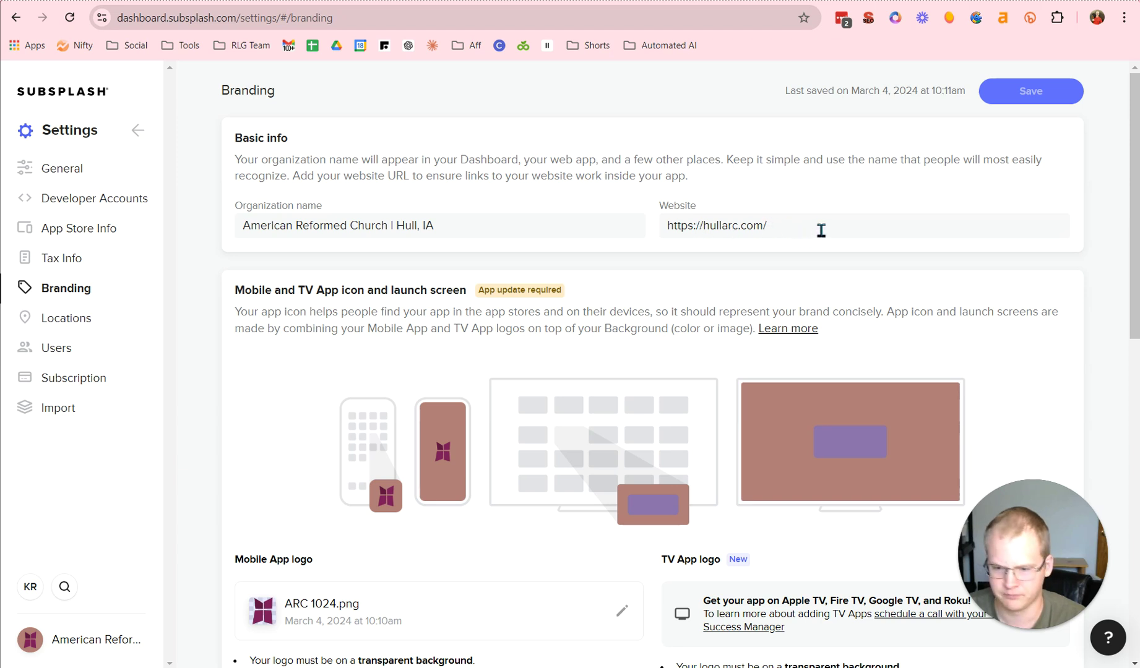
scroll(820, 229, down, 2)
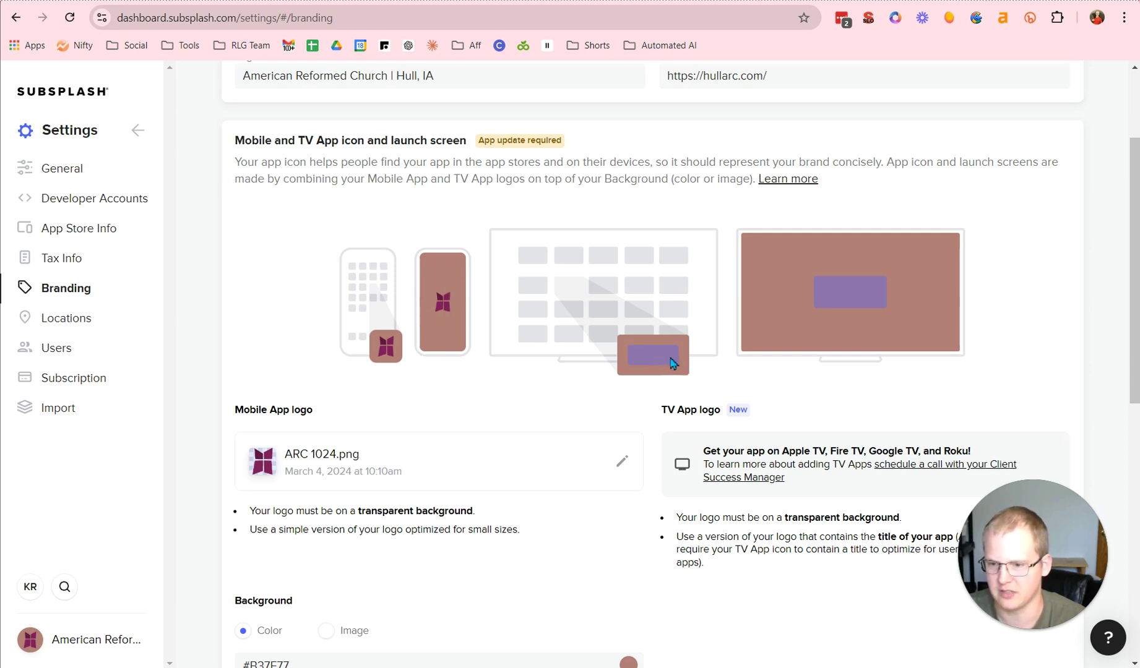
scroll(776, 390, down, 1)
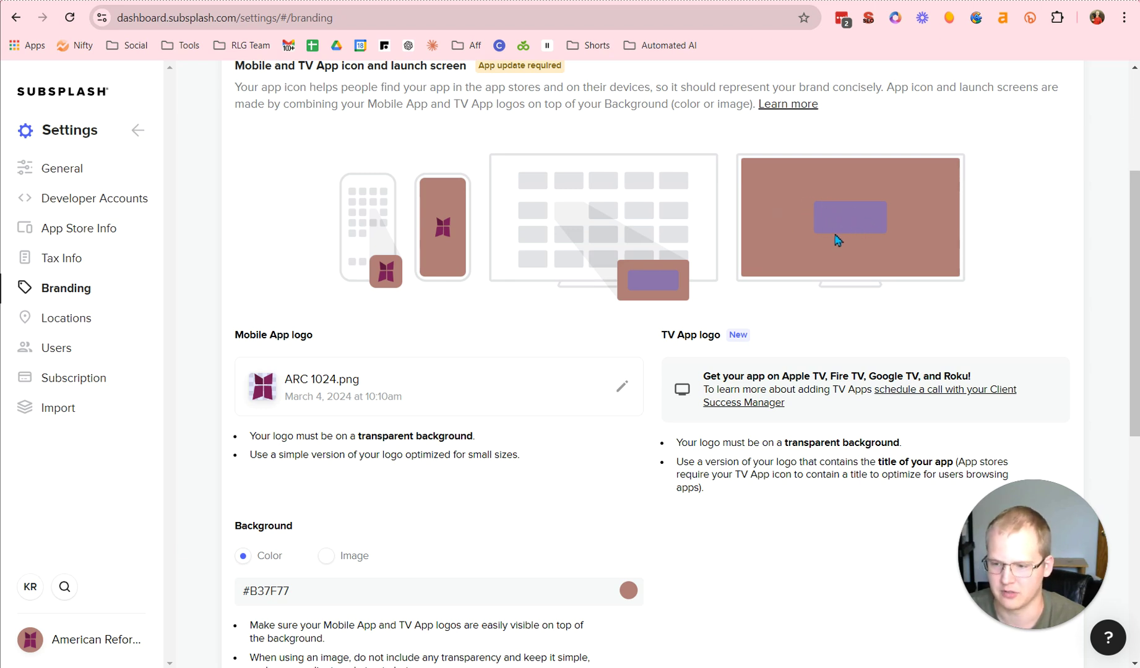
scroll(840, 248, down, 4)
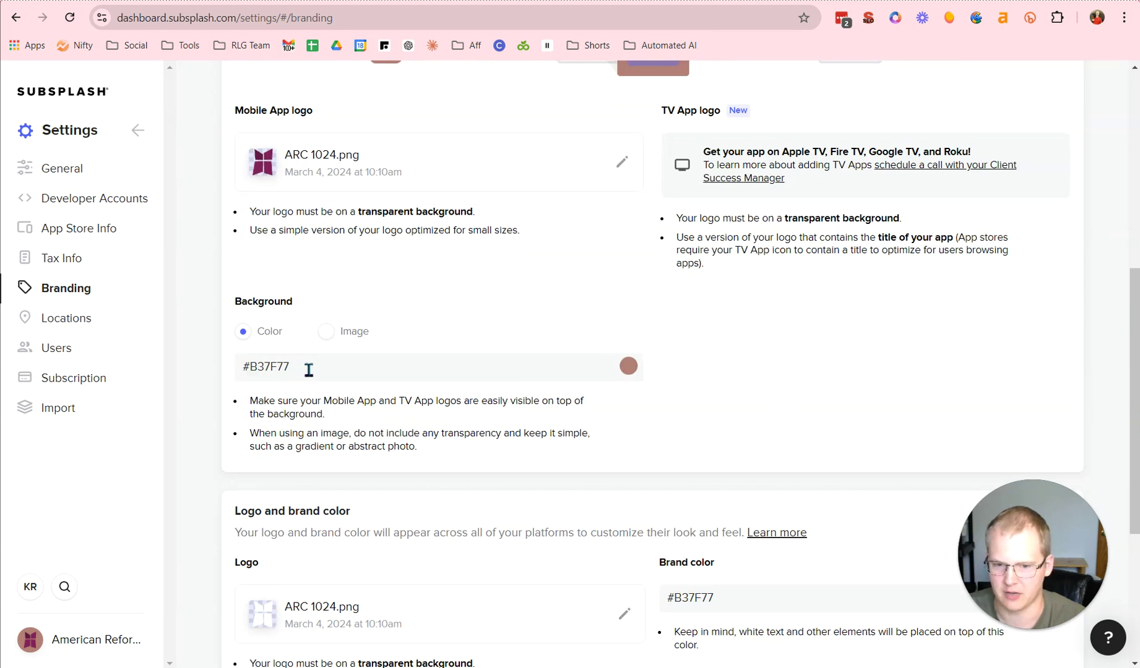
click(631, 371)
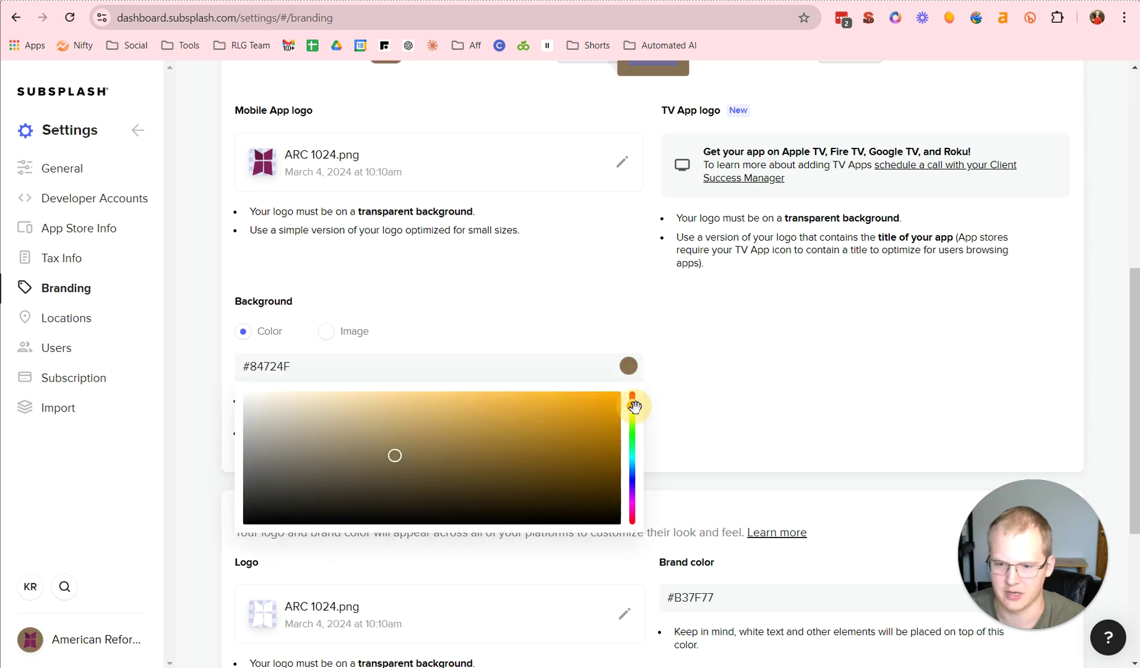
- Try magenta and orange hues for the icon background, then close the picker
click(631, 497)
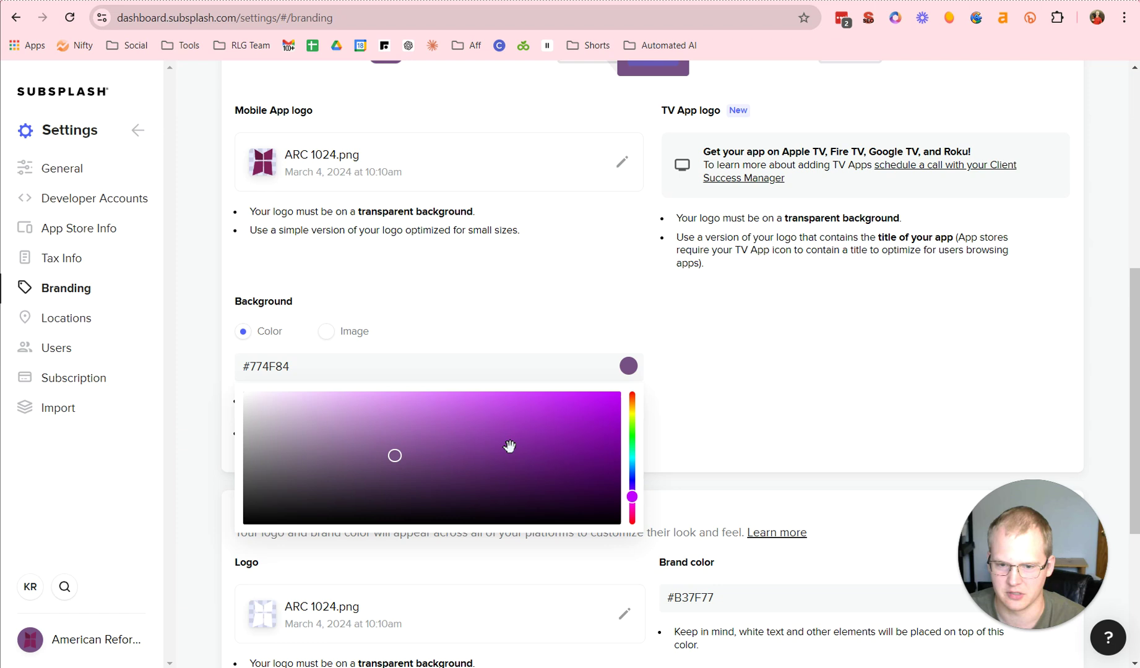
click(638, 406)
click(955, 351)
- Copy the Brand color value B37F77 into the app icon Background colour field
scroll(962, 350, down, 4)
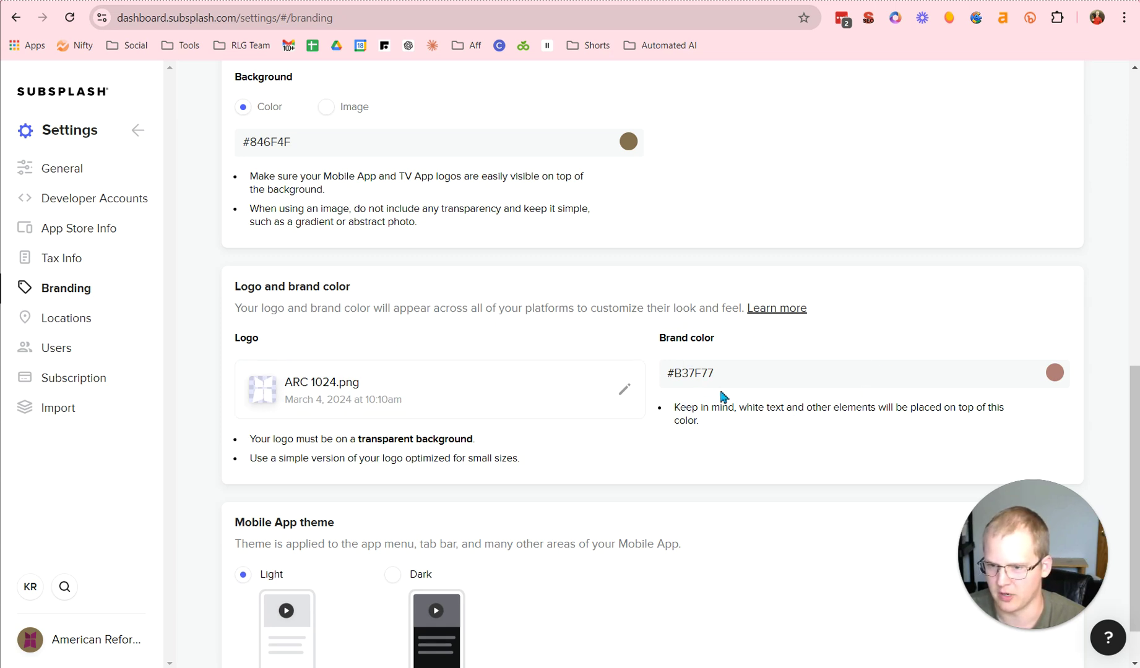
double_click(705, 374)
key(ctrl+c)
double_click(307, 142)
key(ctrl+v)
click(747, 185)
scroll(612, 325, down, 1)
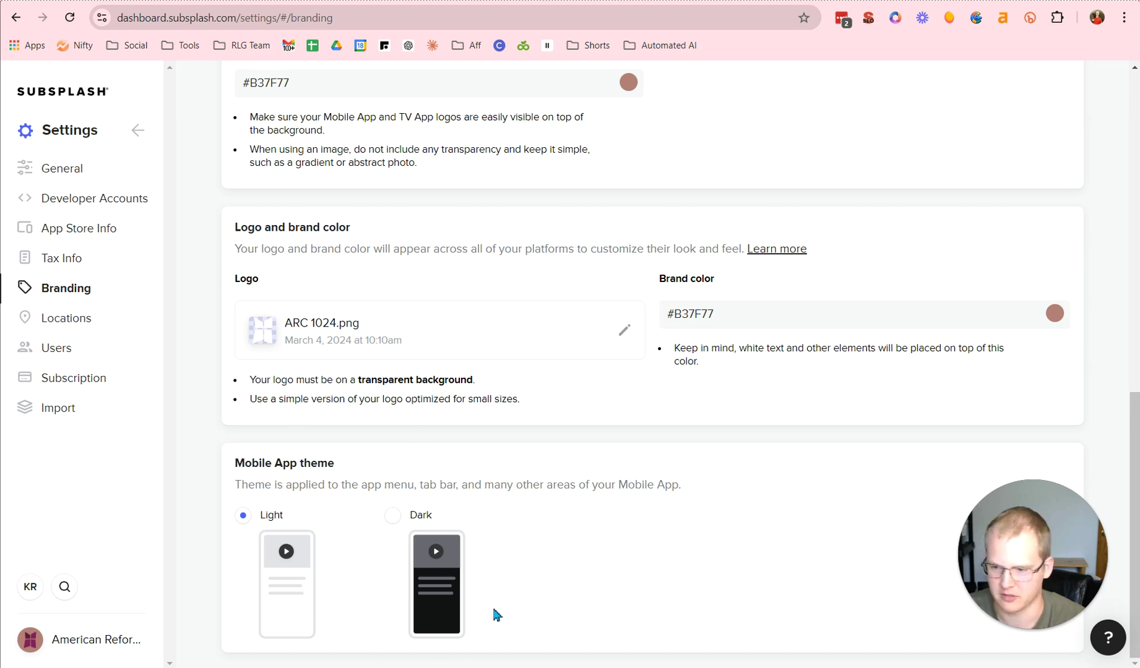
scroll(585, 588, up, 10)
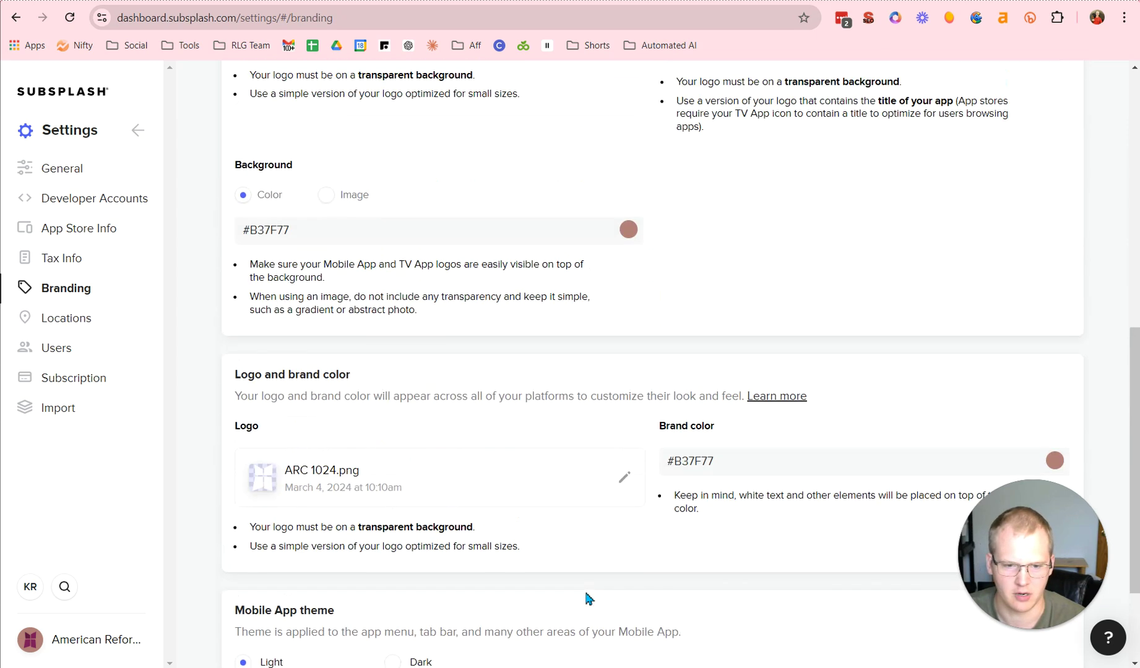
- Start a new location in Locations settings, dismiss title autofill, then switch to Users settings
click(85, 329)
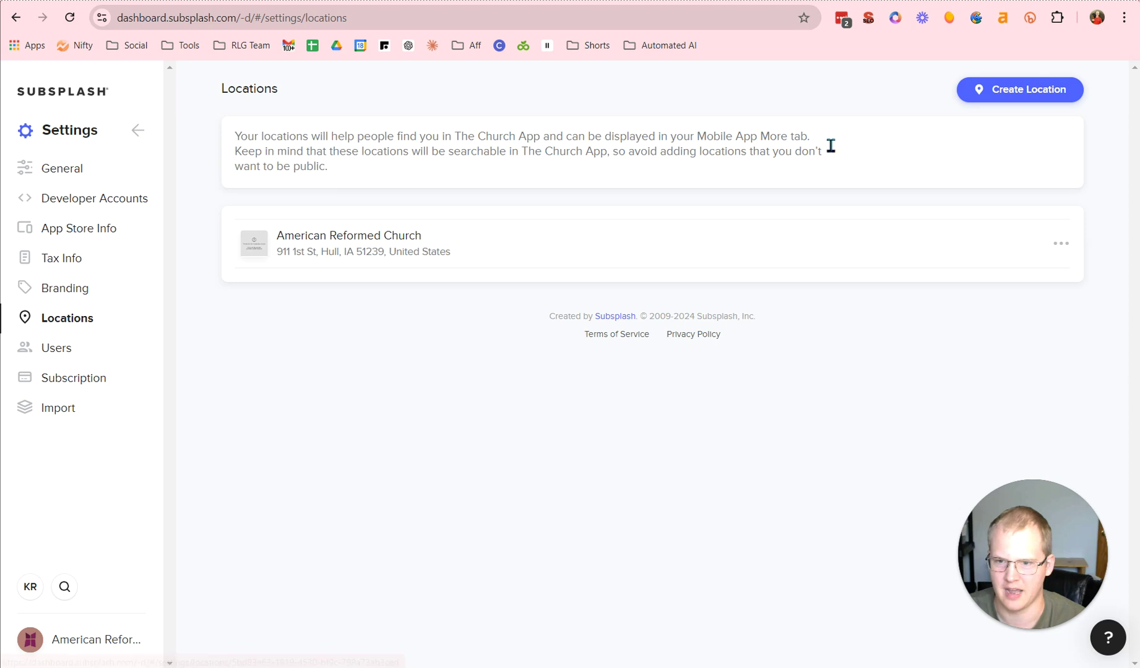
click(1034, 92)
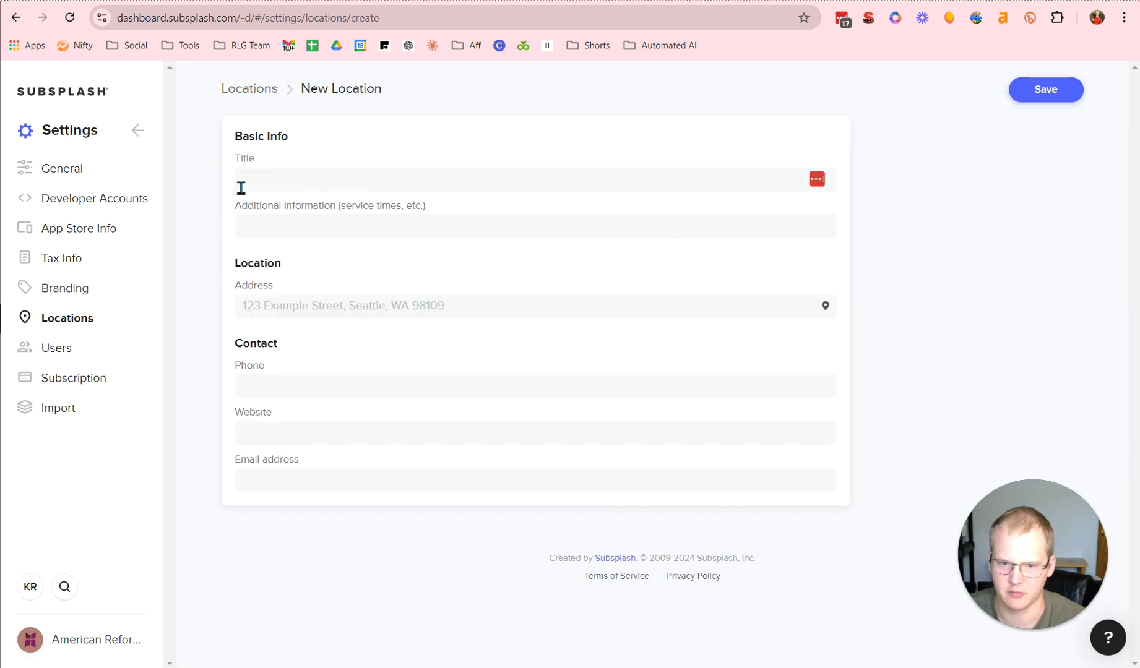
click(260, 181)
click(189, 206)
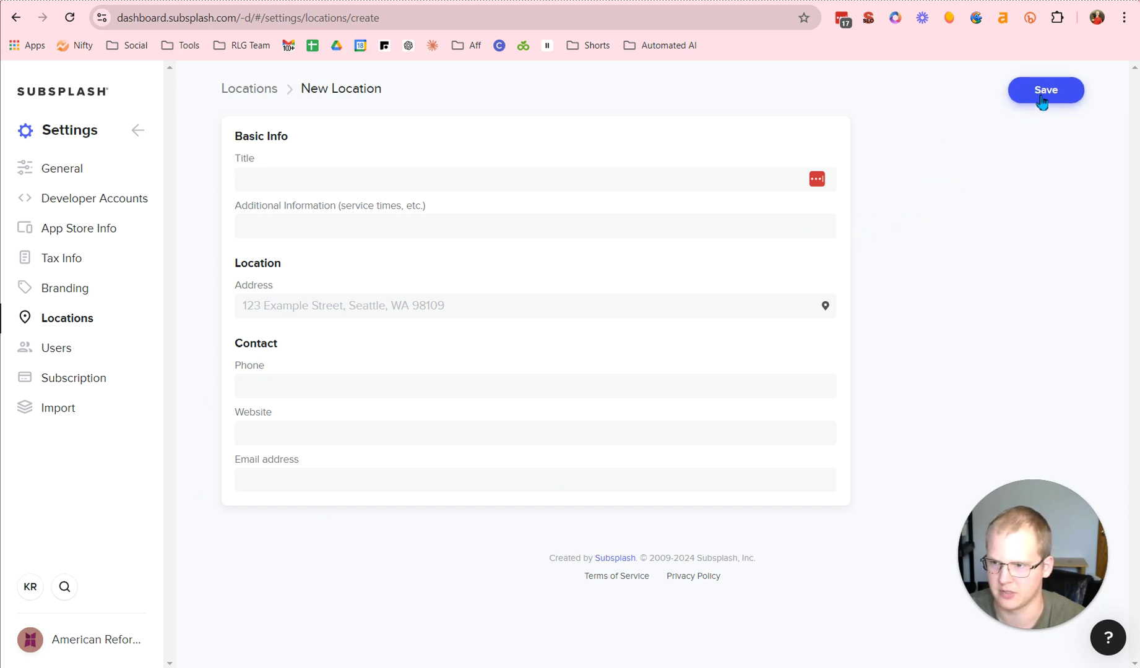
click(101, 357)
- Choose Leave to discard the unsaved location and show the Users list
click(639, 115)
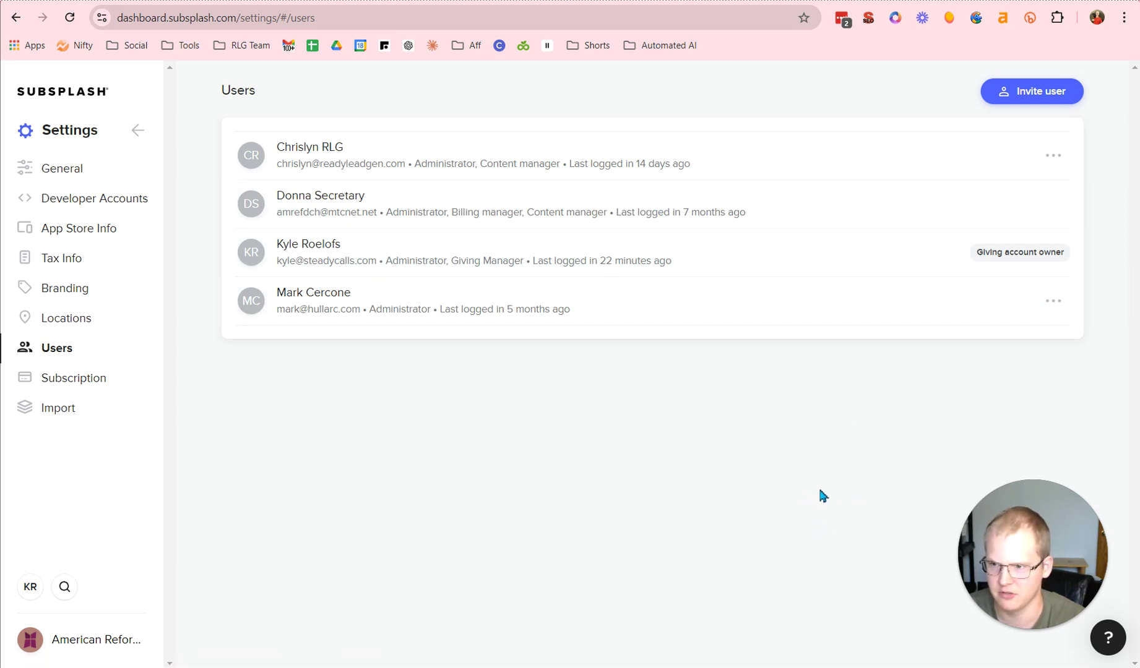
click(1041, 95)
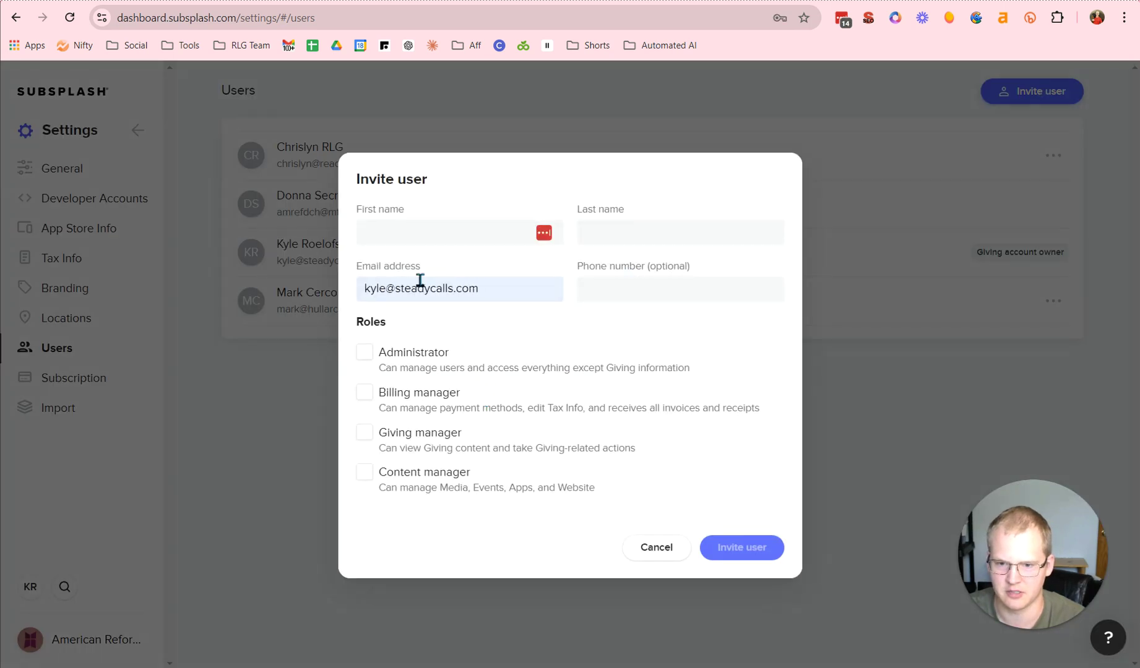
click(385, 232)
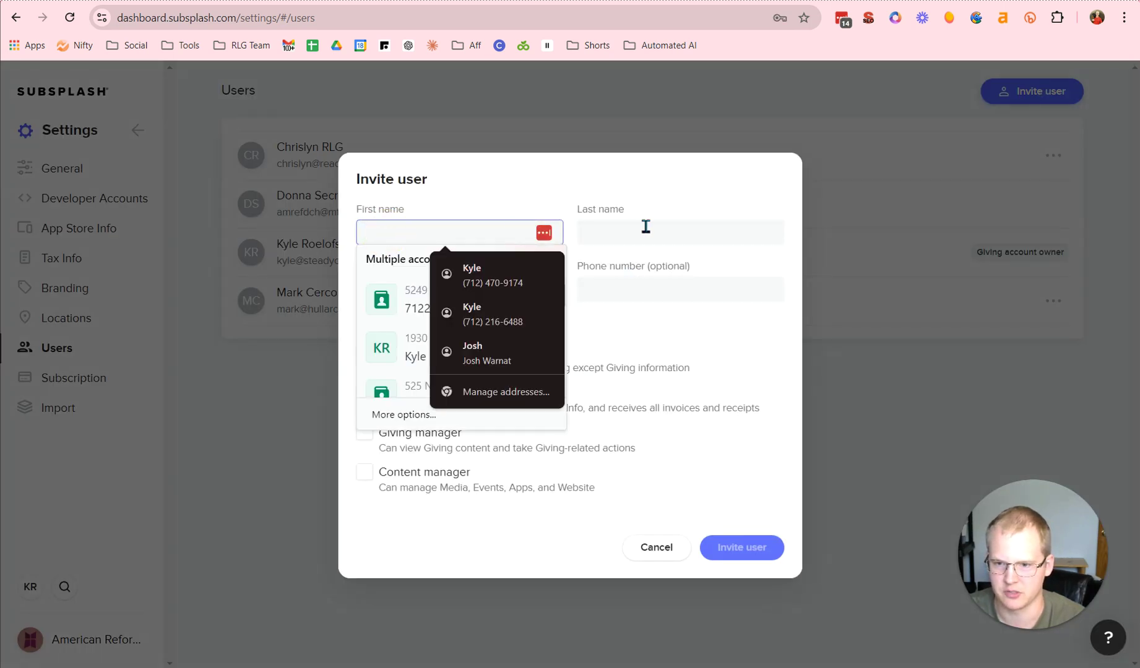
click(644, 234)
click(443, 290)
click(662, 294)
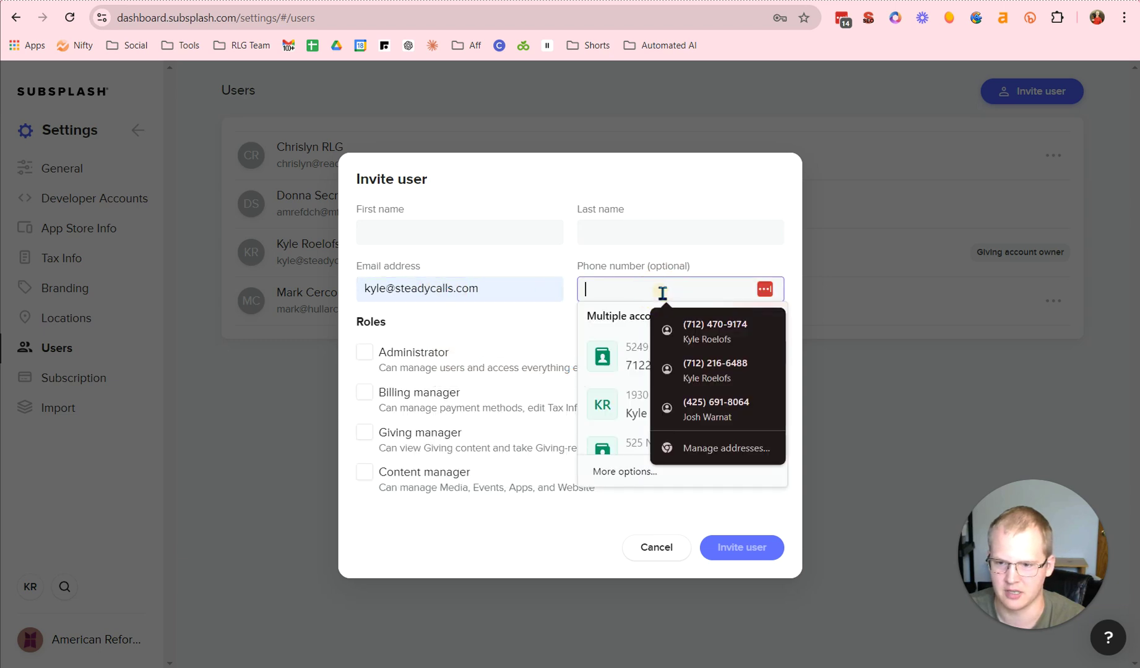
click(547, 322)
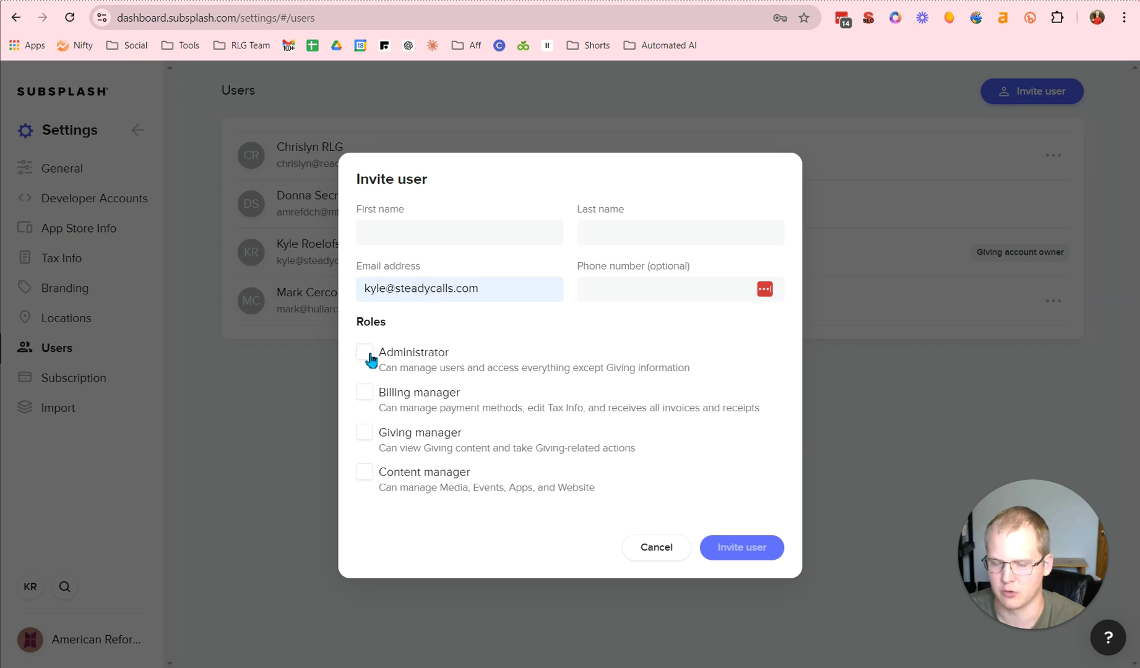
click(368, 355)
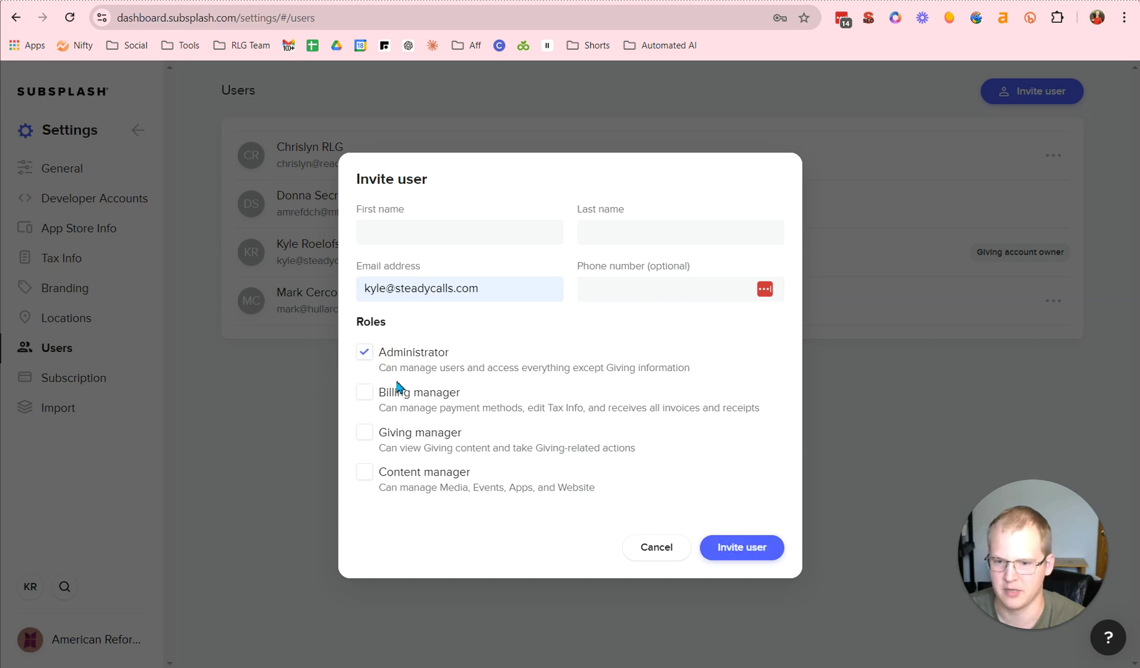
click(364, 355)
click(363, 396)
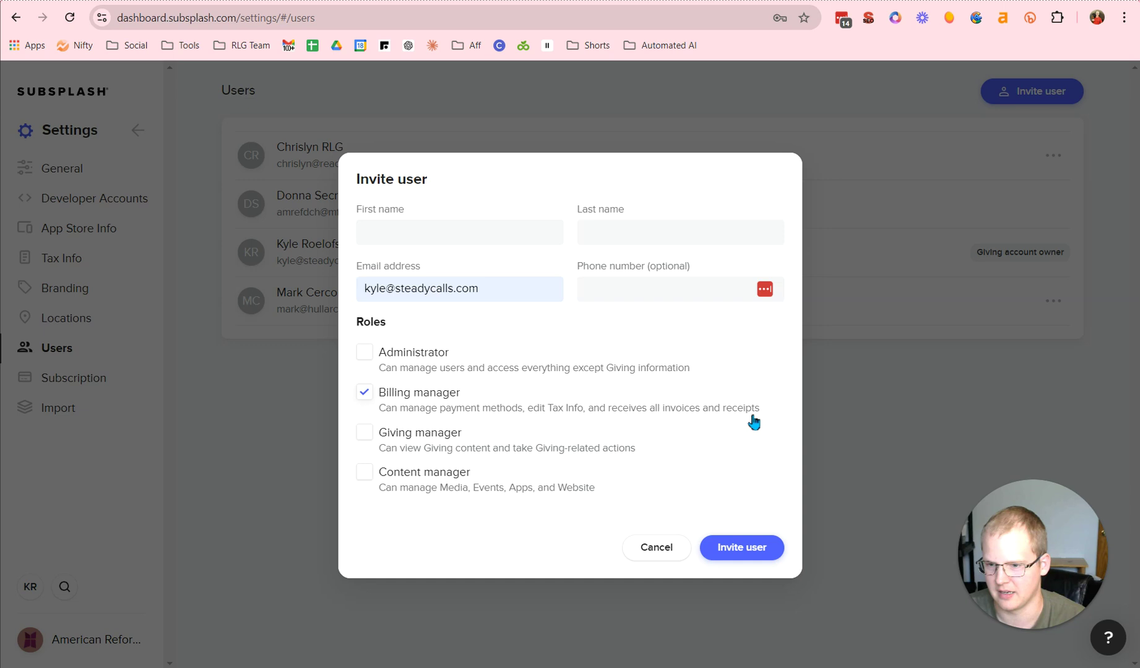
click(365, 397)
click(364, 433)
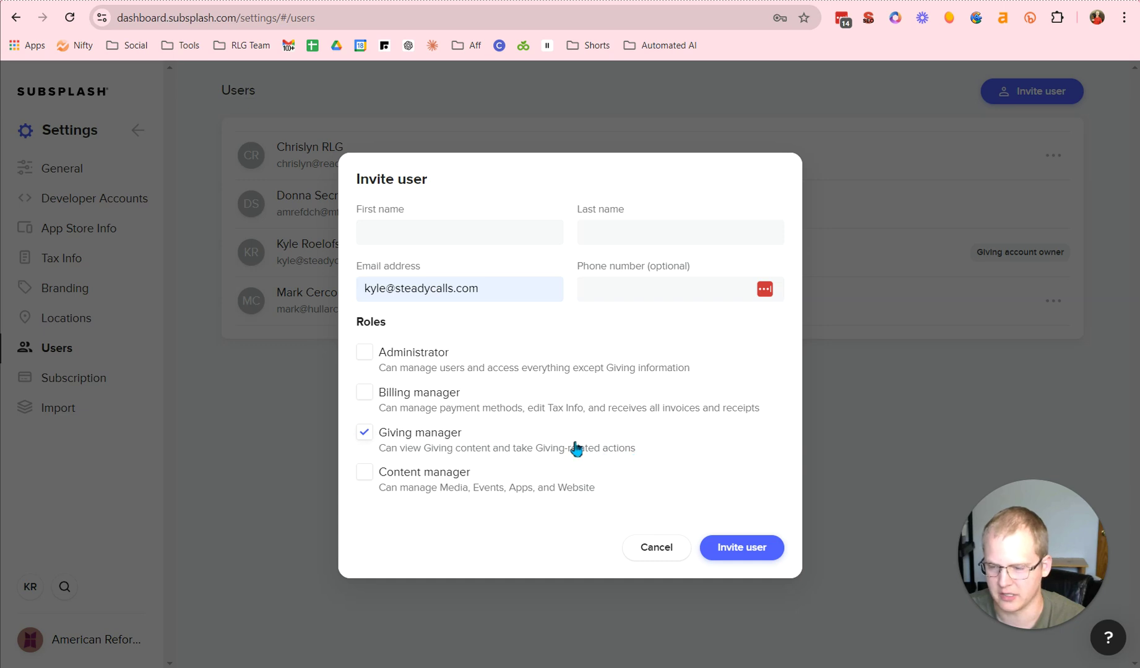
click(365, 434)
click(365, 473)
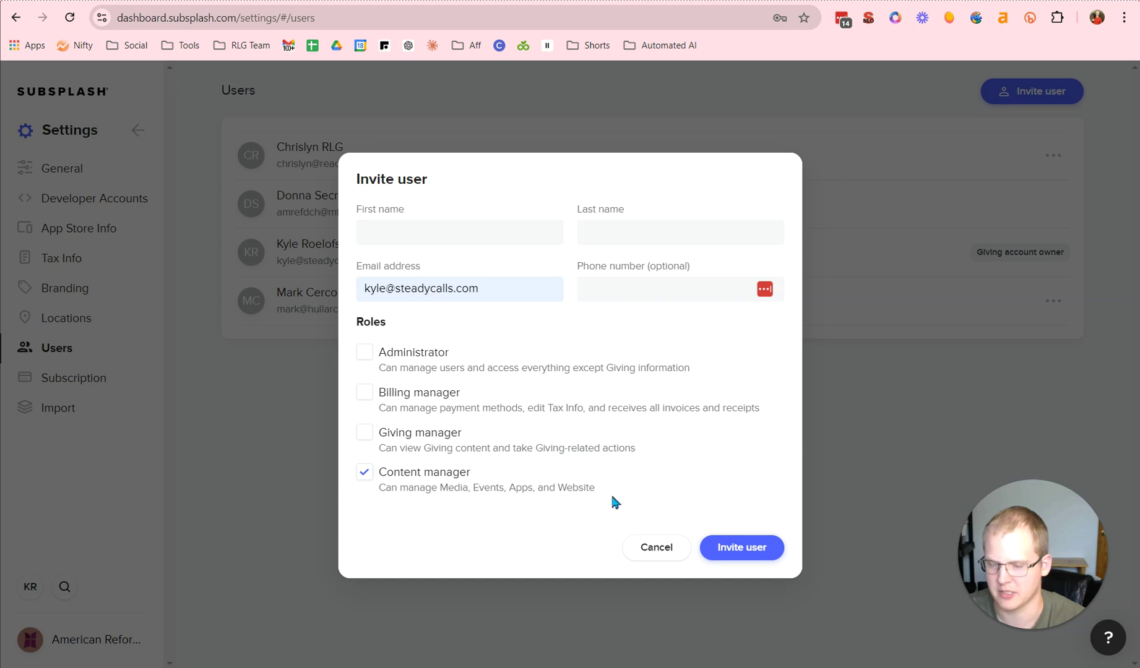
click(365, 473)
click(648, 550)
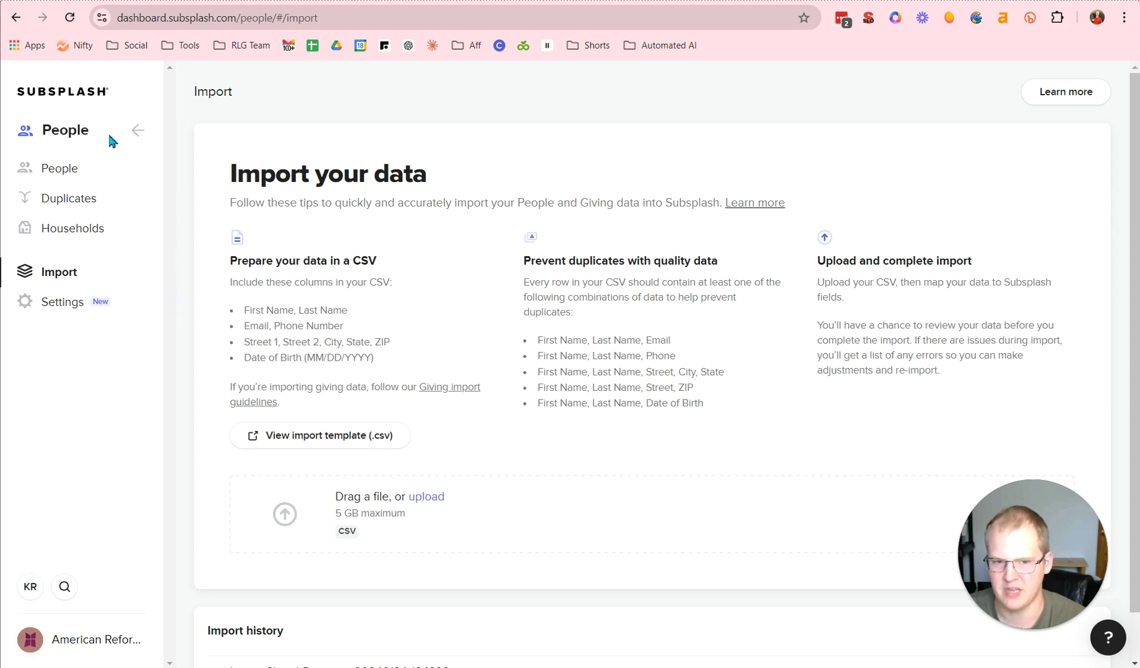
- Go to People > Duplicates and open the merge dialog for the first duplicate pair
click(60, 170)
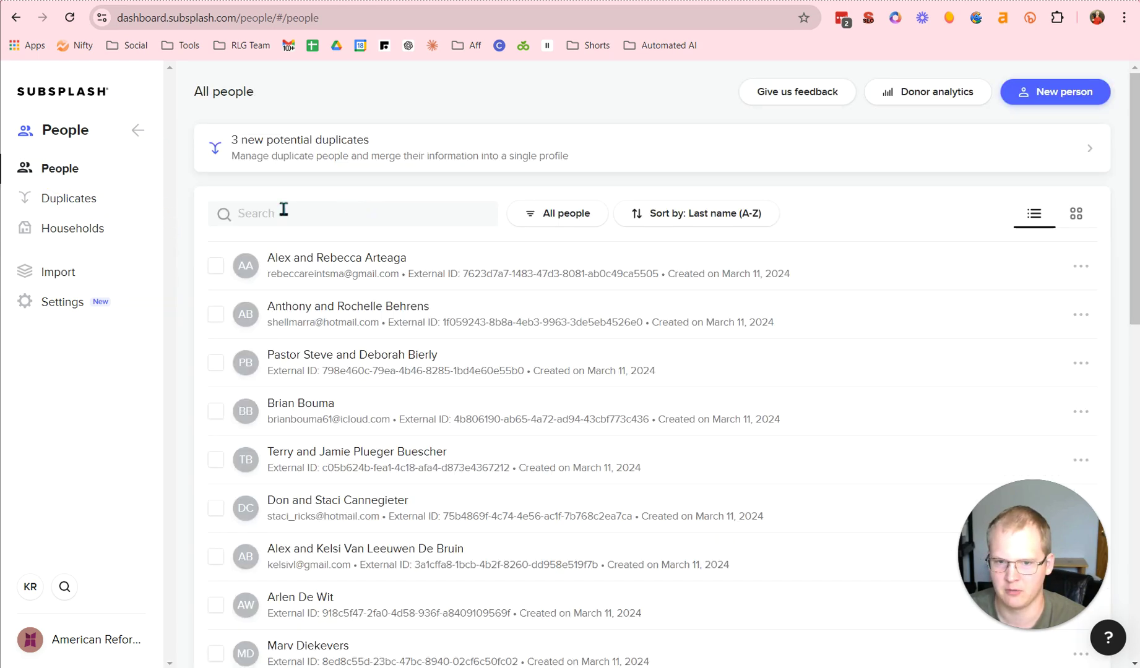
click(89, 198)
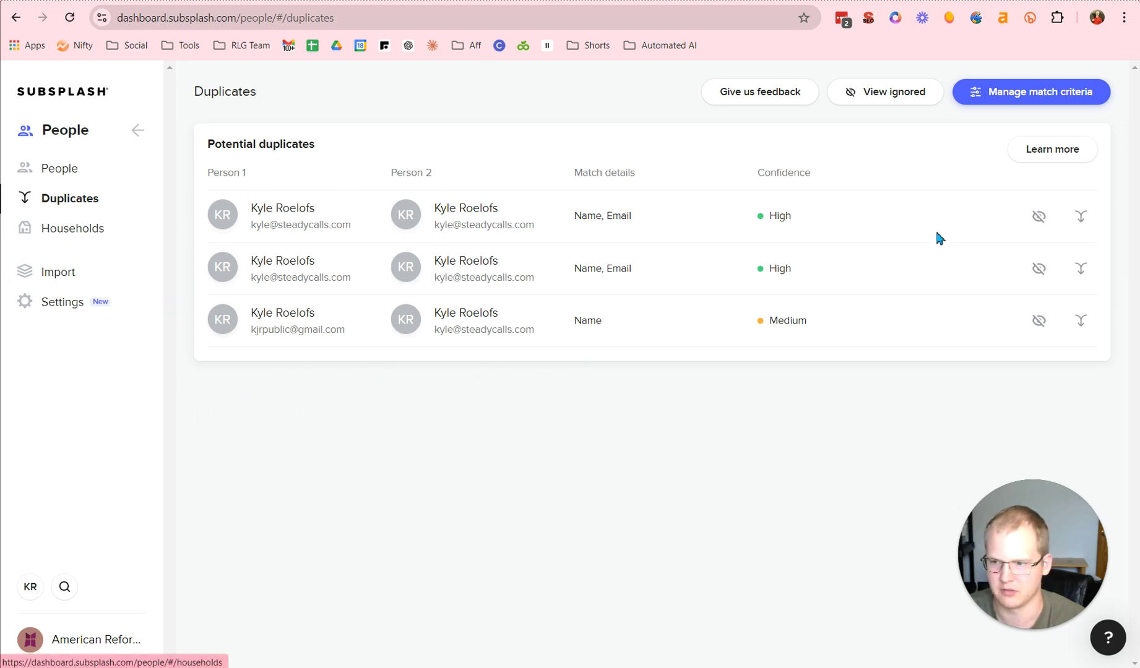
click(1081, 217)
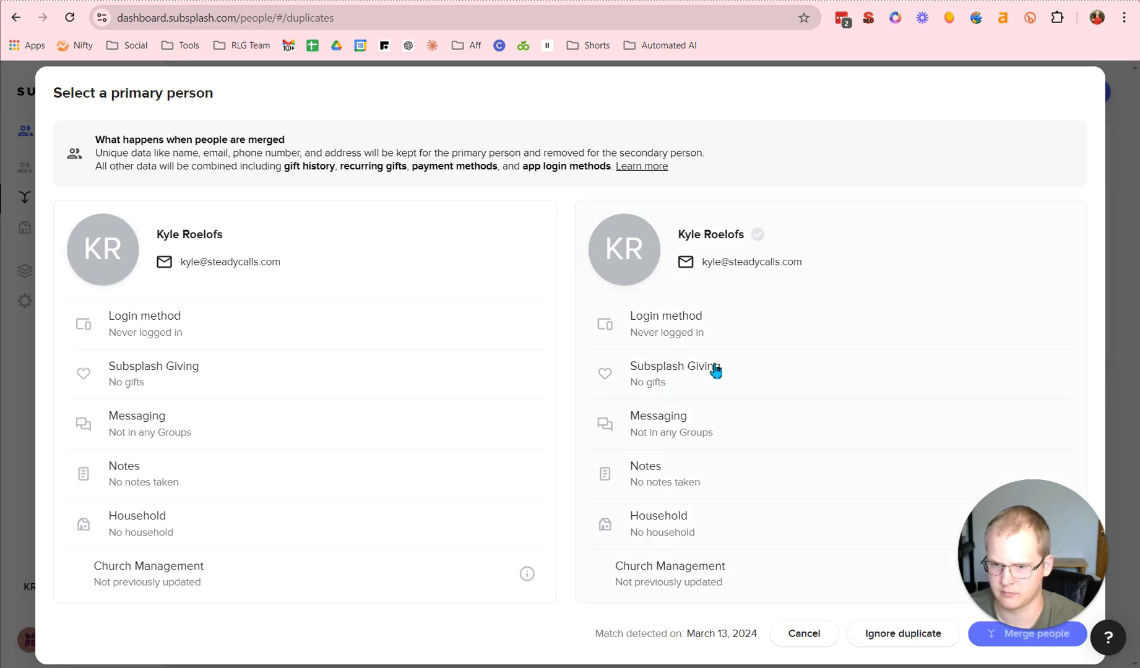
- Keep the left profile as primary and confirm merging the first duplicate pair
click(259, 236)
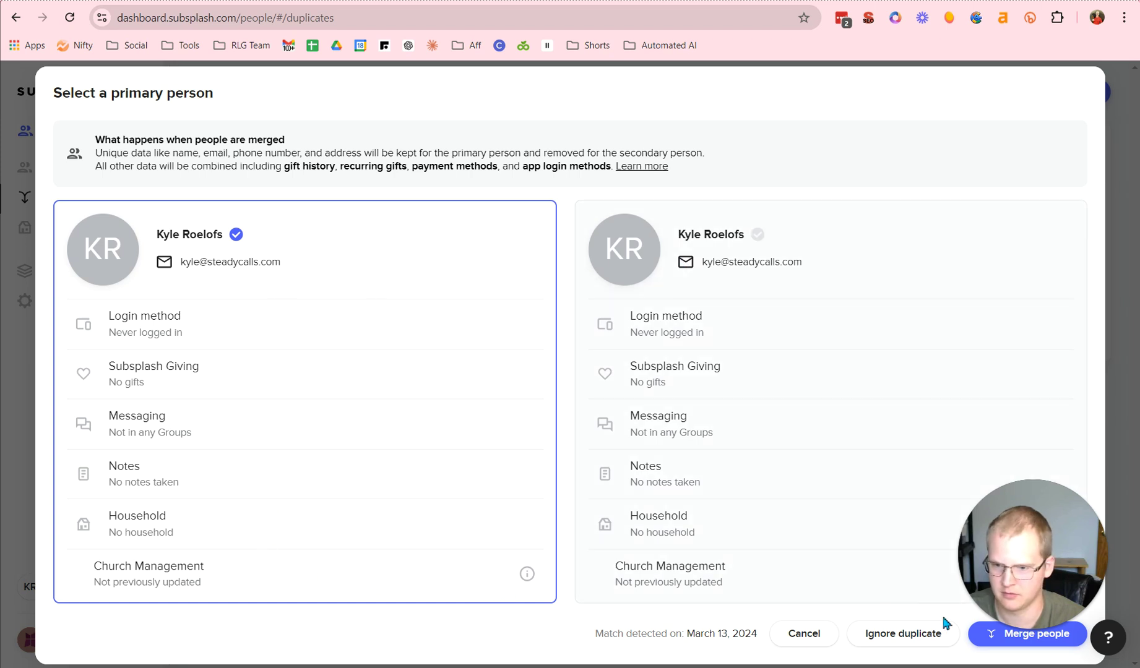
click(992, 633)
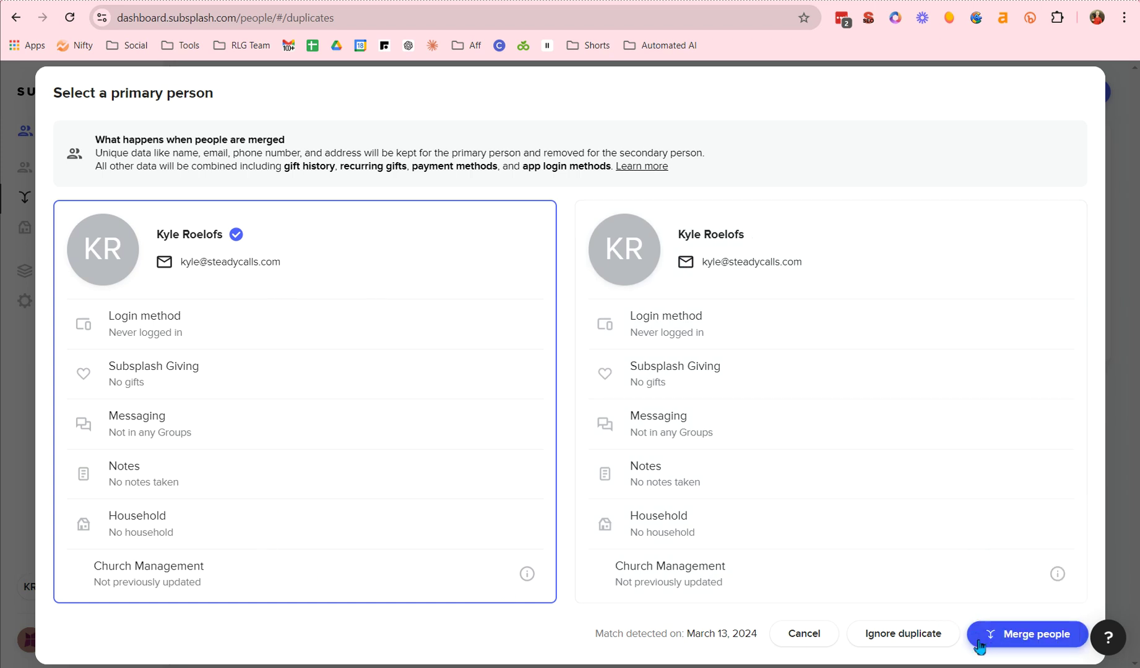
click(979, 643)
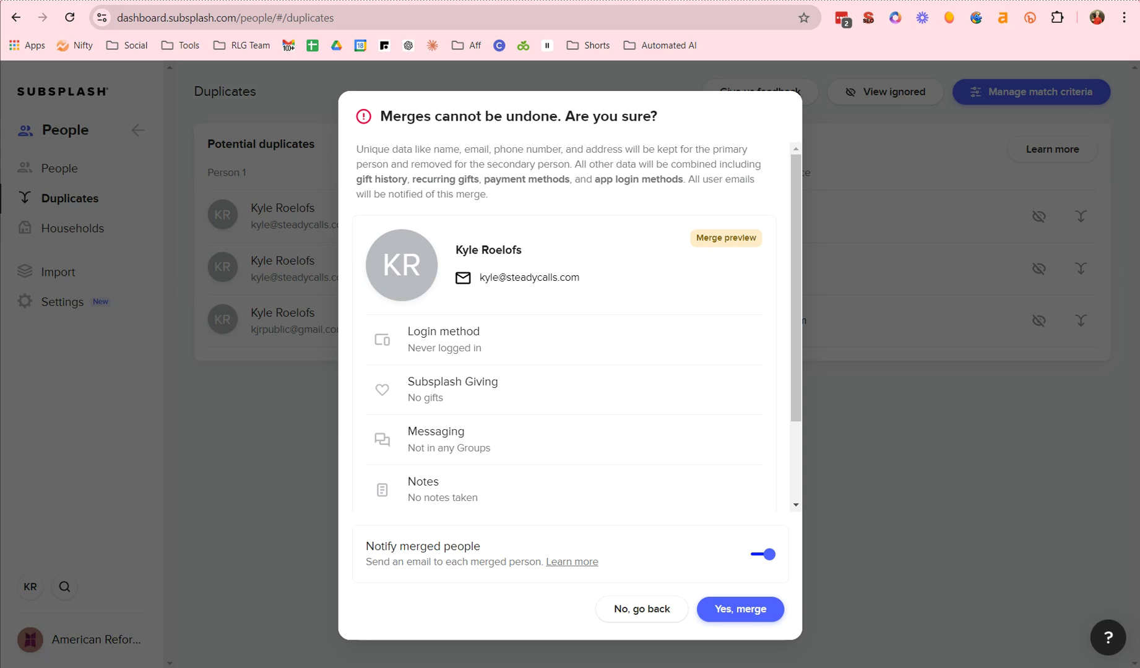
click(730, 614)
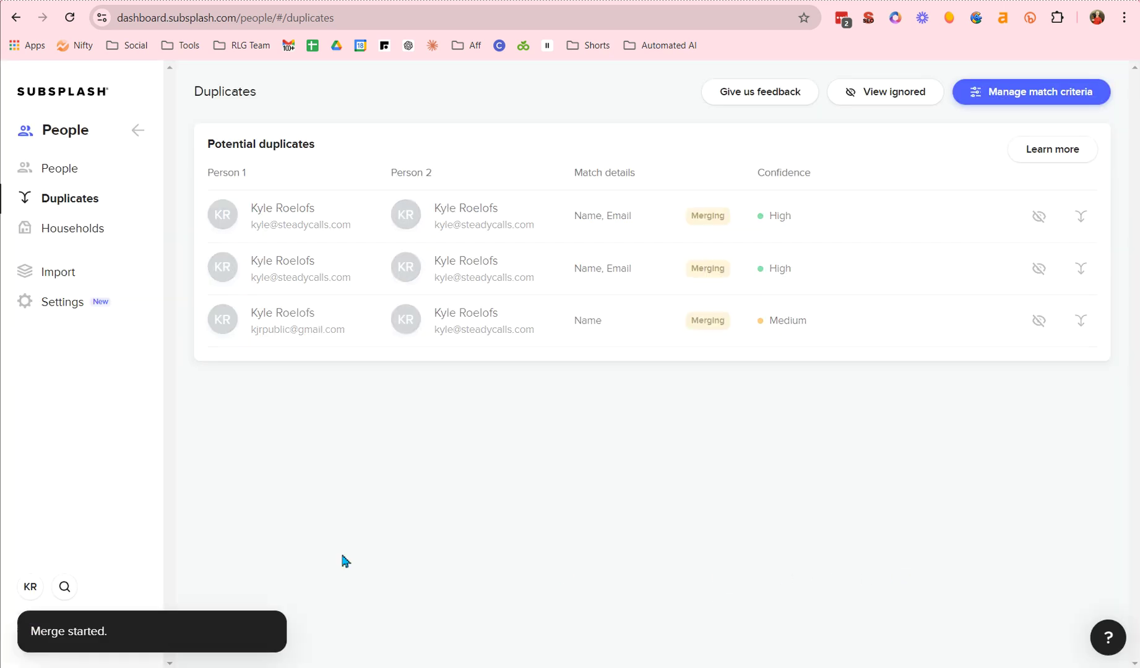